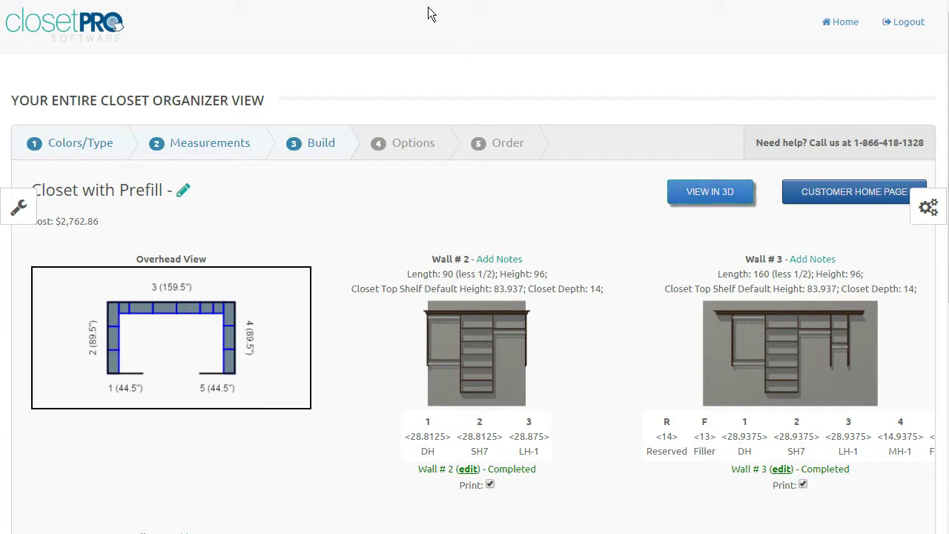
Step: Open the Closet with Prefill design in the 3D viewer with VIEW IN 3D
click(711, 194)
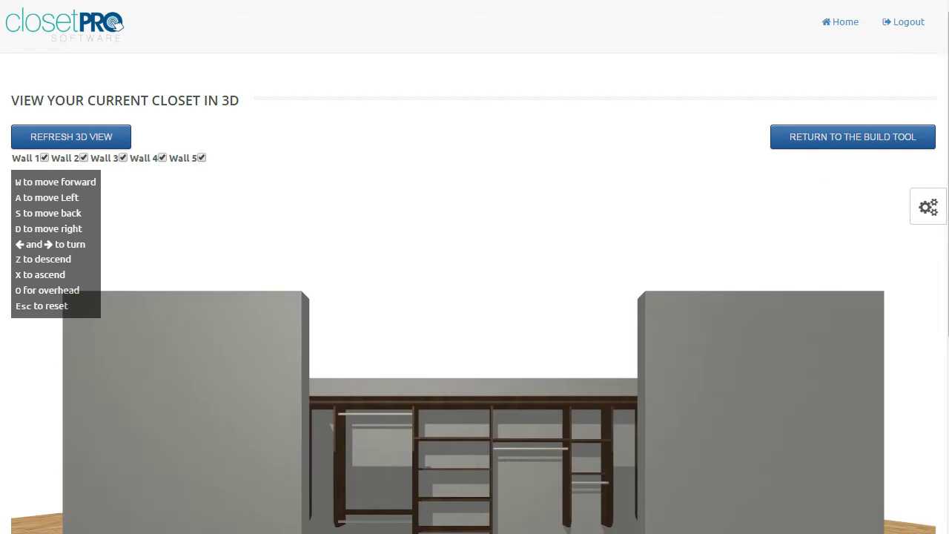
Step: Scroll the page so the loaded five-wall 3D closet fits on screen
scroll(475, 267, down, 1)
scroll(474, 267, down, 1)
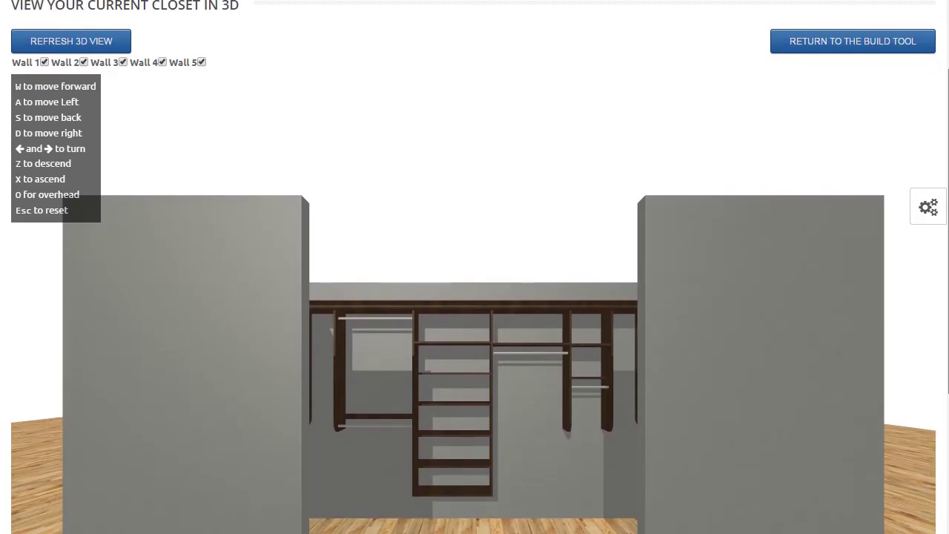
scroll(475, 267, up, 1)
scroll(474, 267, down, 3)
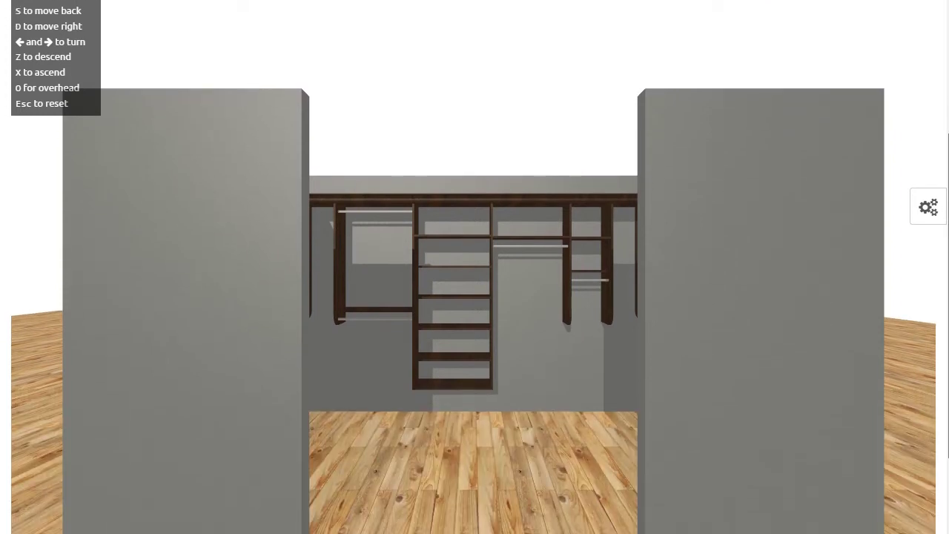
scroll(474, 267, up, 1)
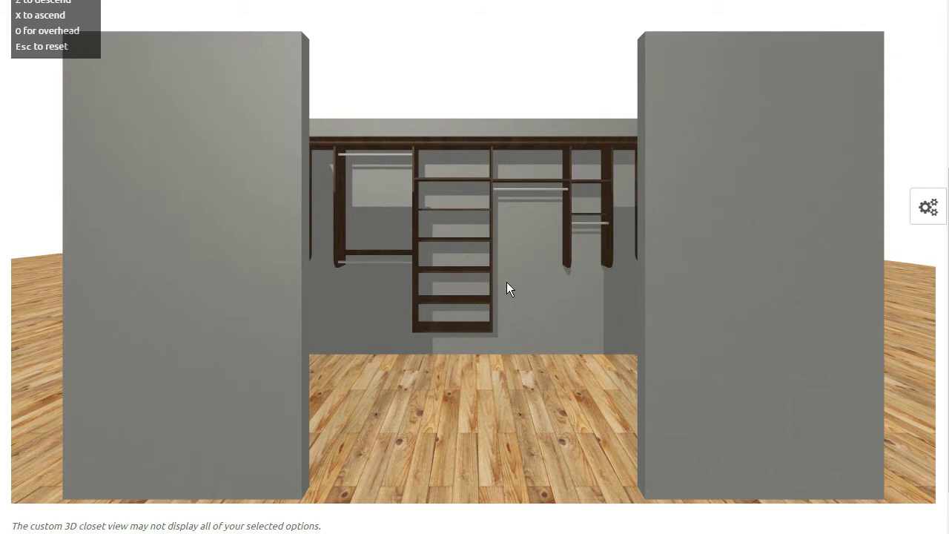
scroll(434, 285, up, 2)
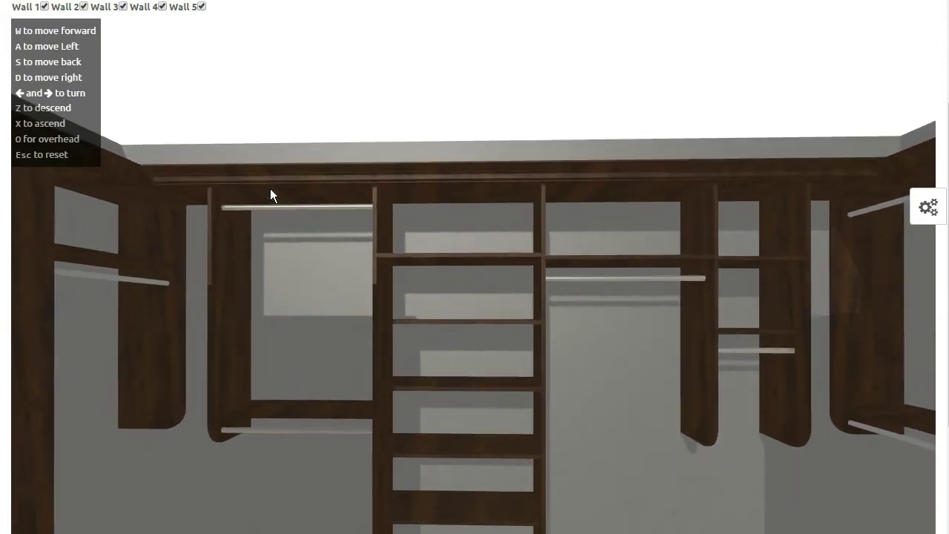
Step: Step back to see the side walls, then raise and lower the camera
key(s)
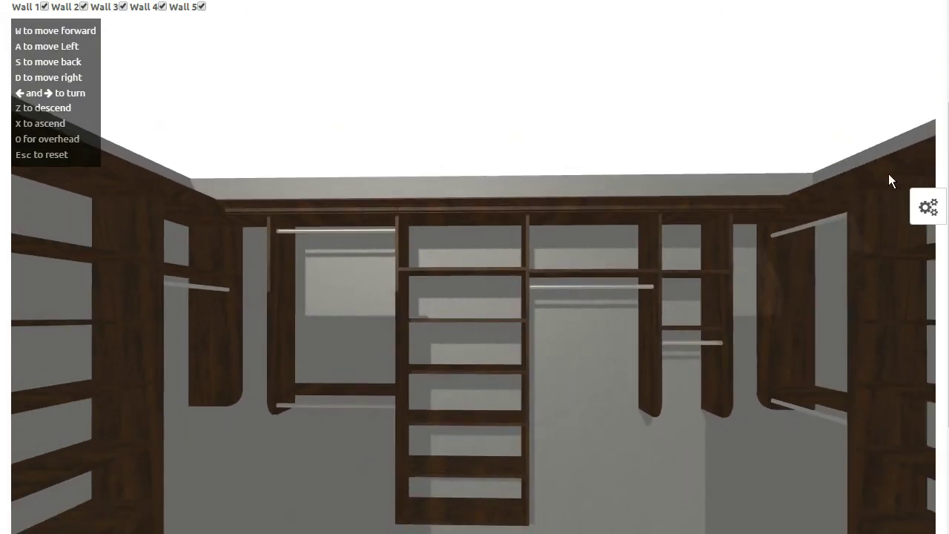
scroll(947, 223, down, 1)
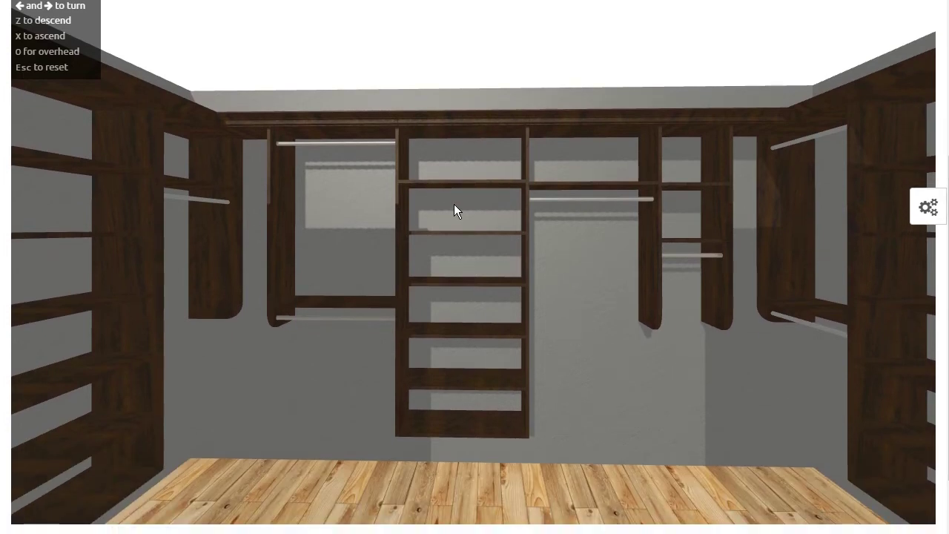
key(x)
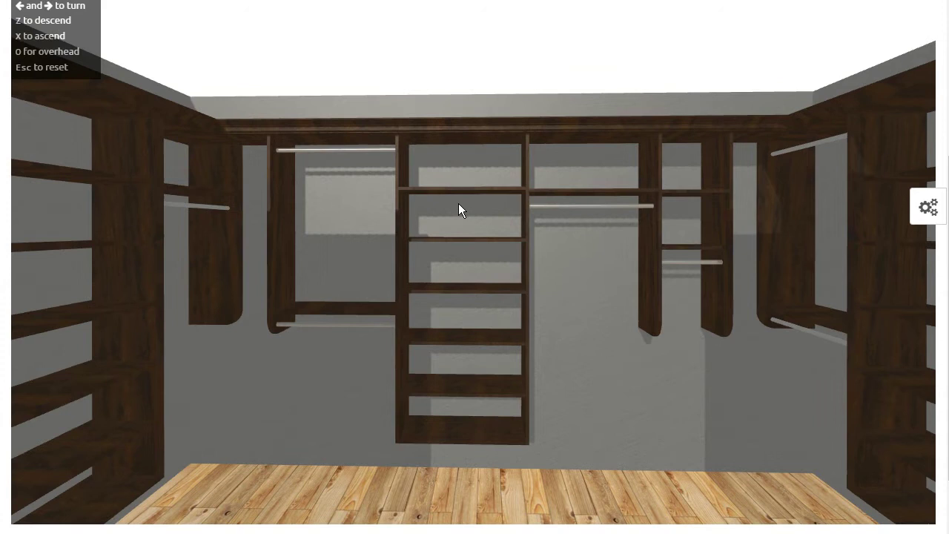
key(z)
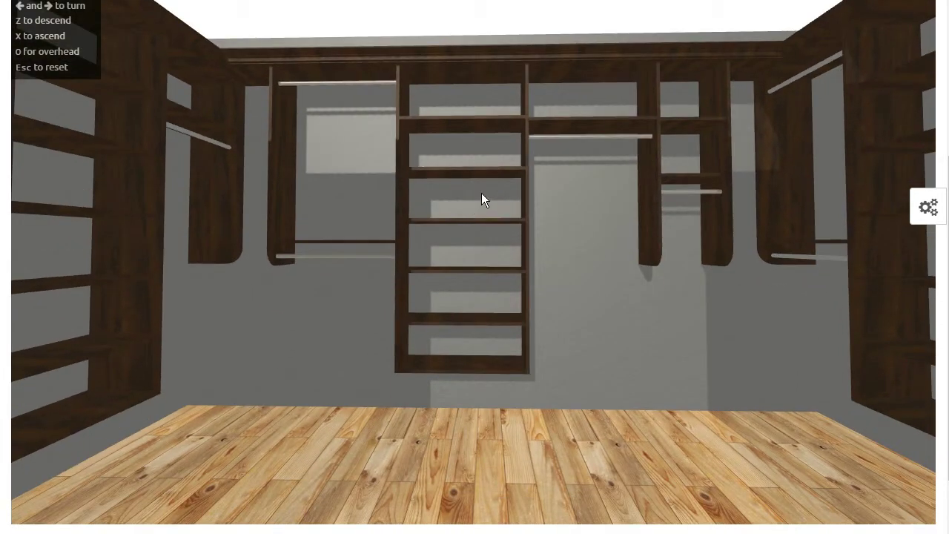
Step: Approach the central shelving unit, then turn left and right toward the corner units
key(Up)
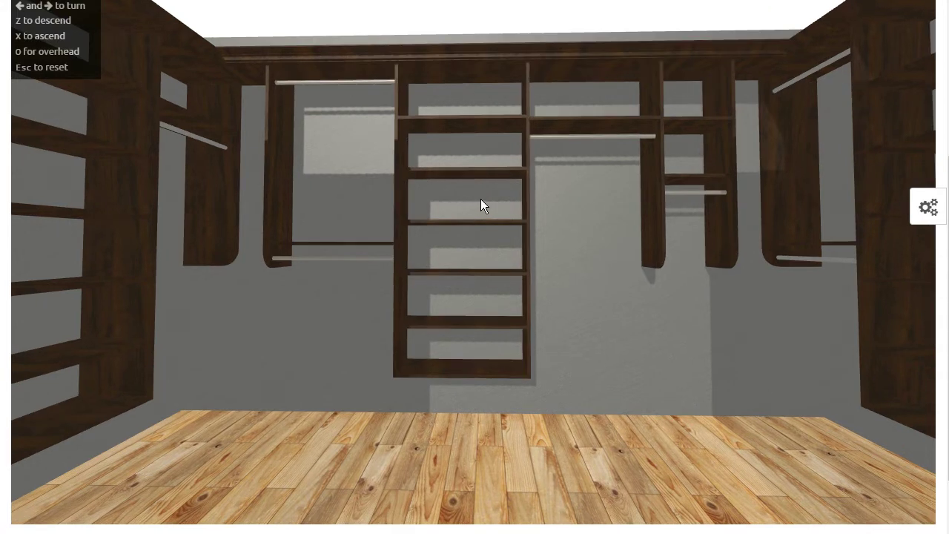
key(Down)
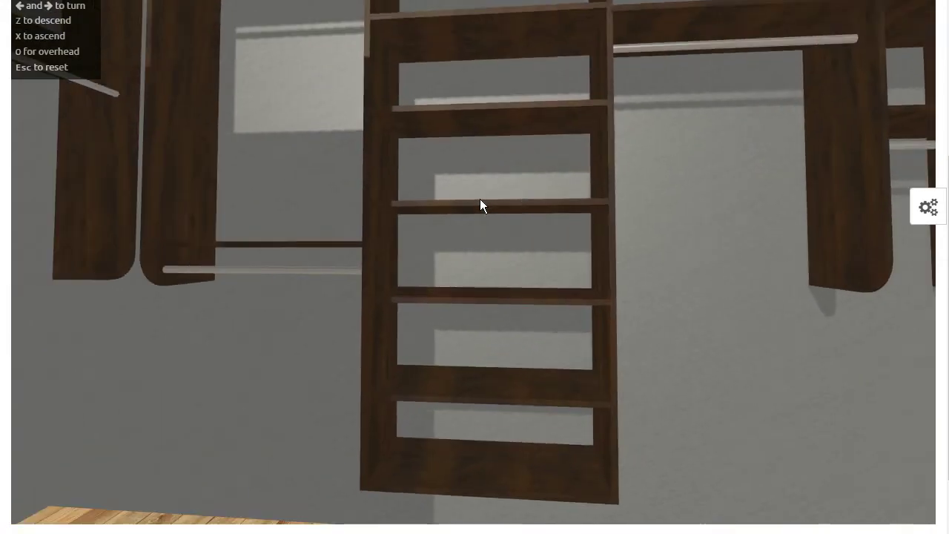
key(Left)
key(Left)
key(Left)
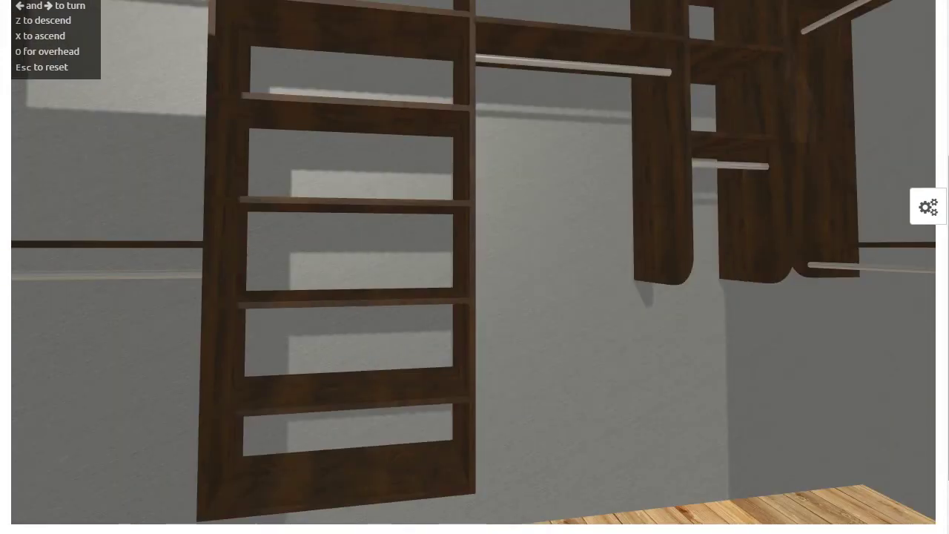
scroll(656, 161, up, 2)
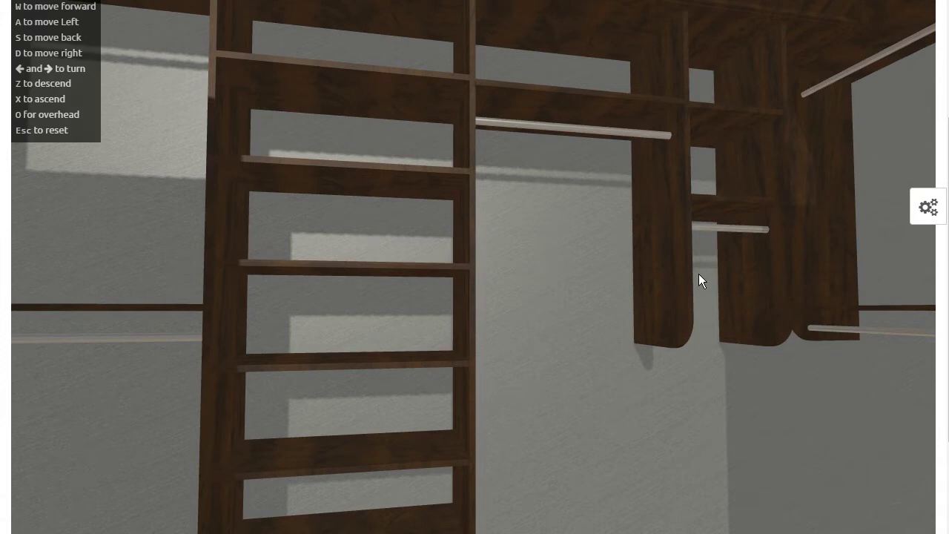
key(Left)
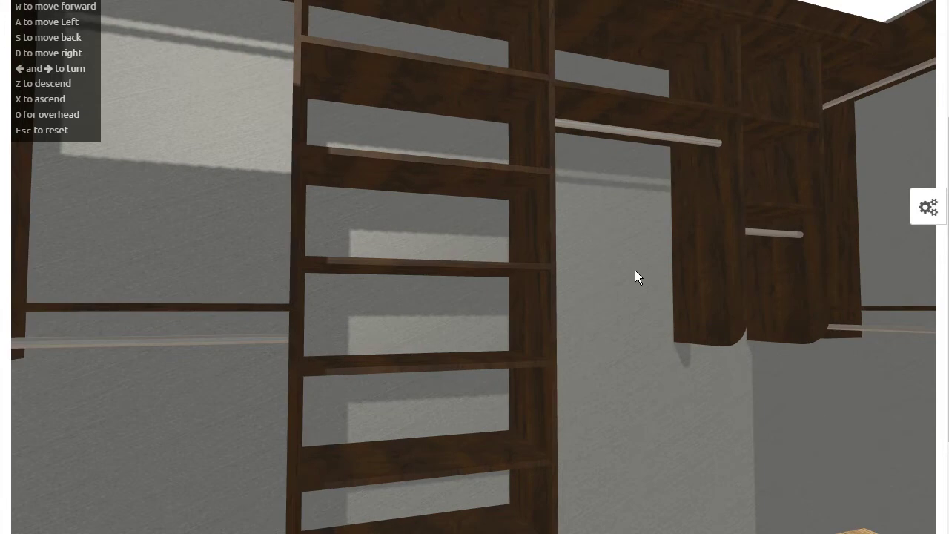
key(Right)
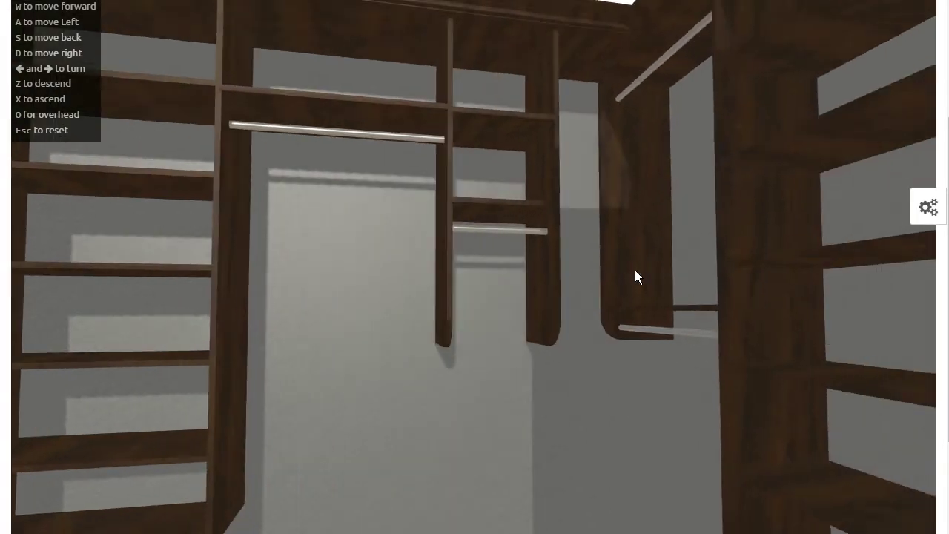
key(Right)
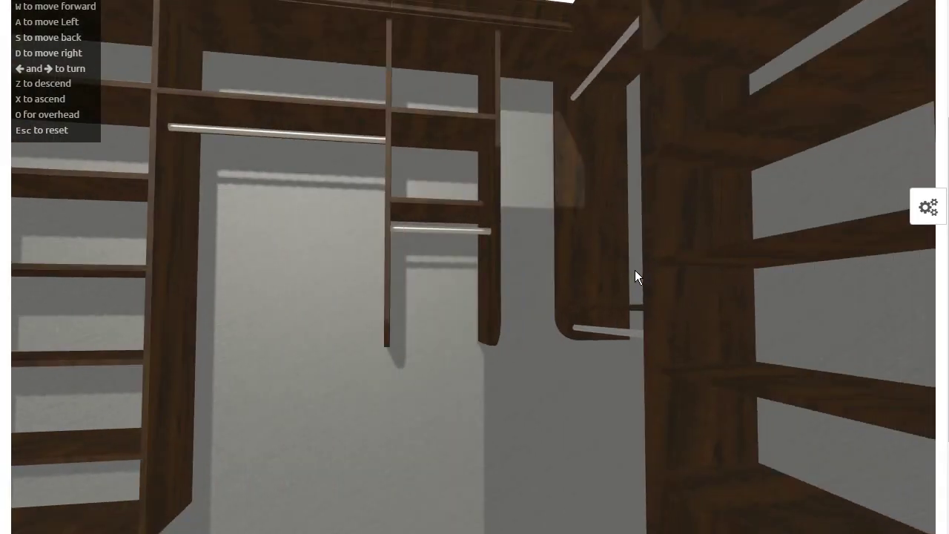
Step: Survey the closet from a raised top-down view, then reset to eye level
key(Escape)
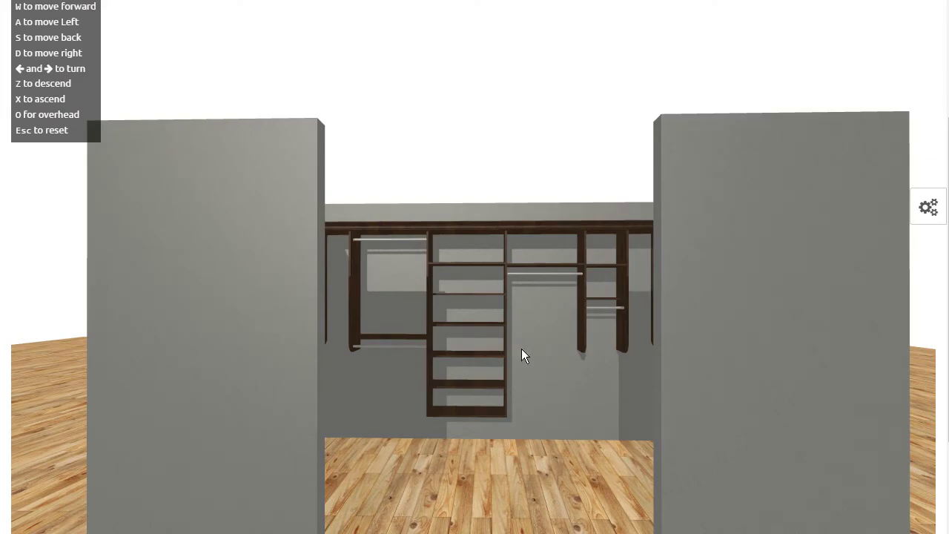
key(o)
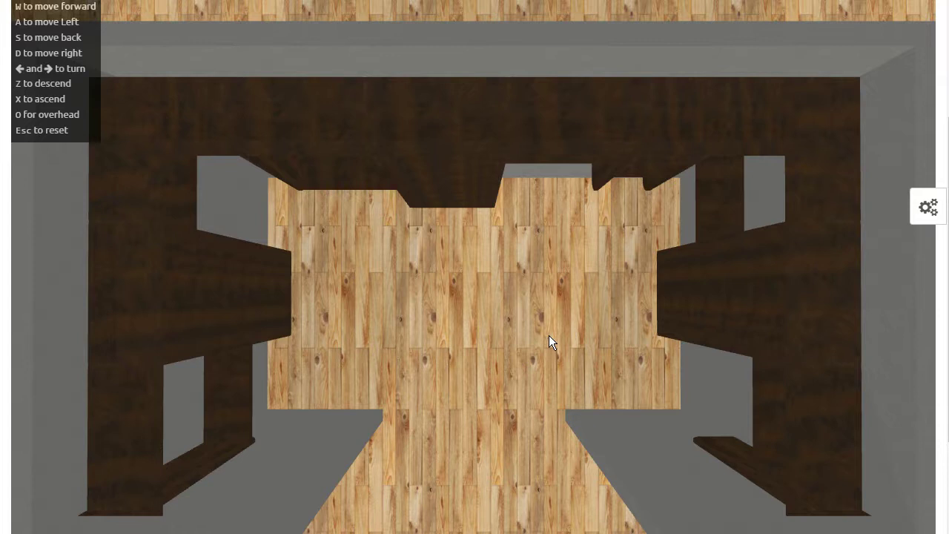
key(x)
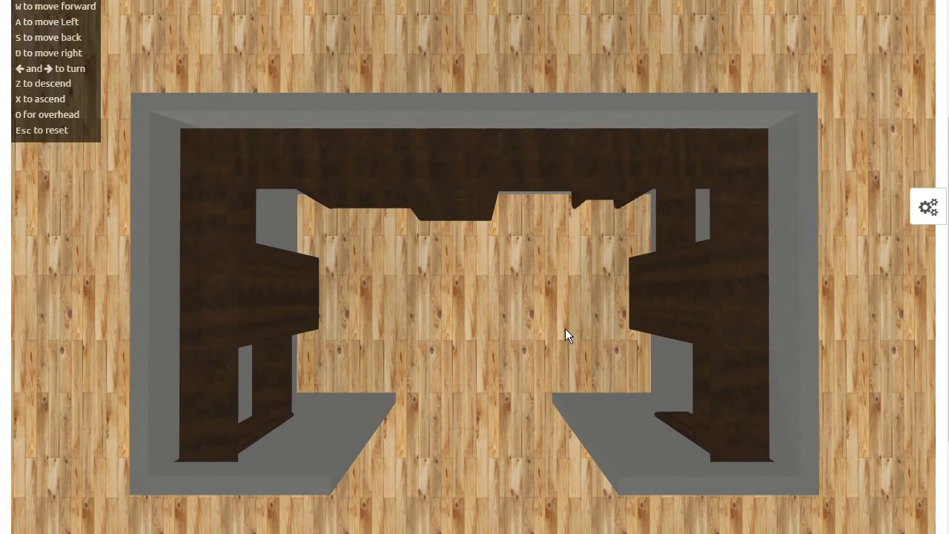
key(a)
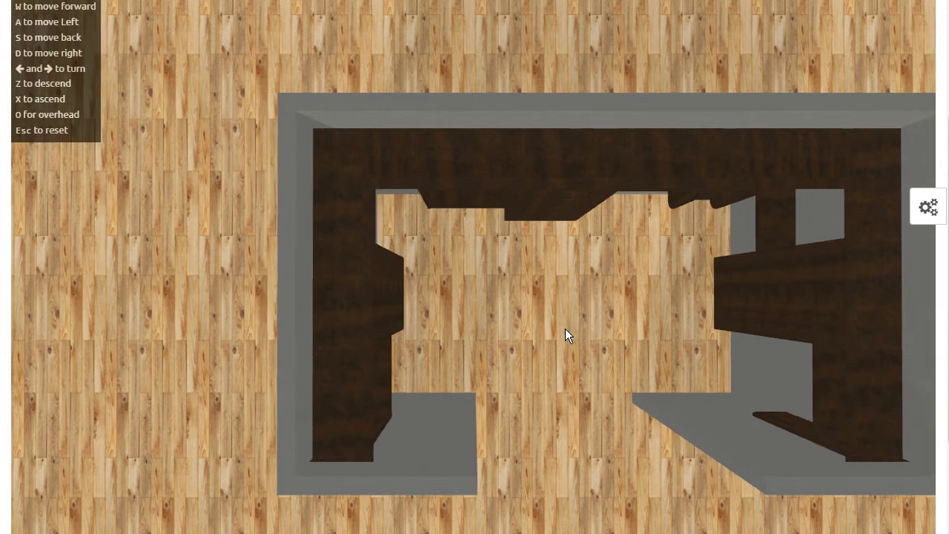
key(d)
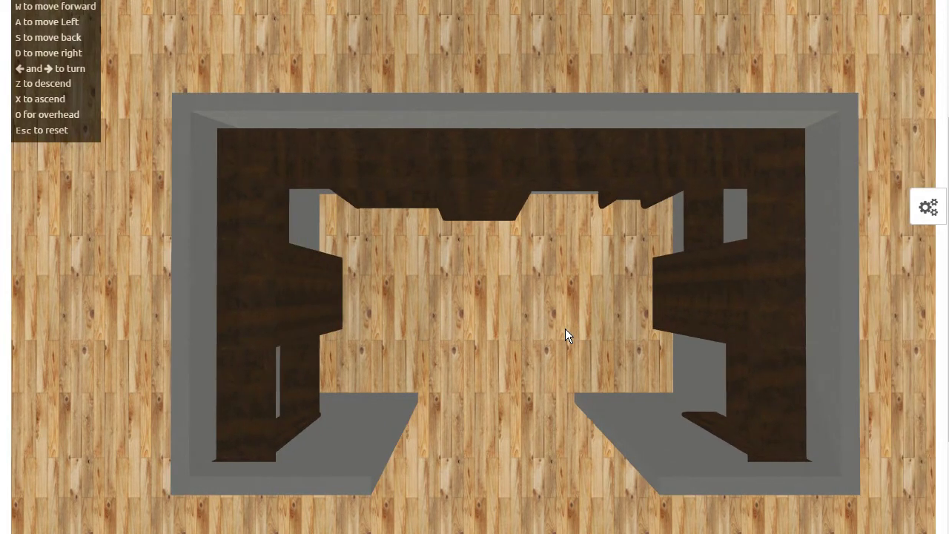
key(Escape)
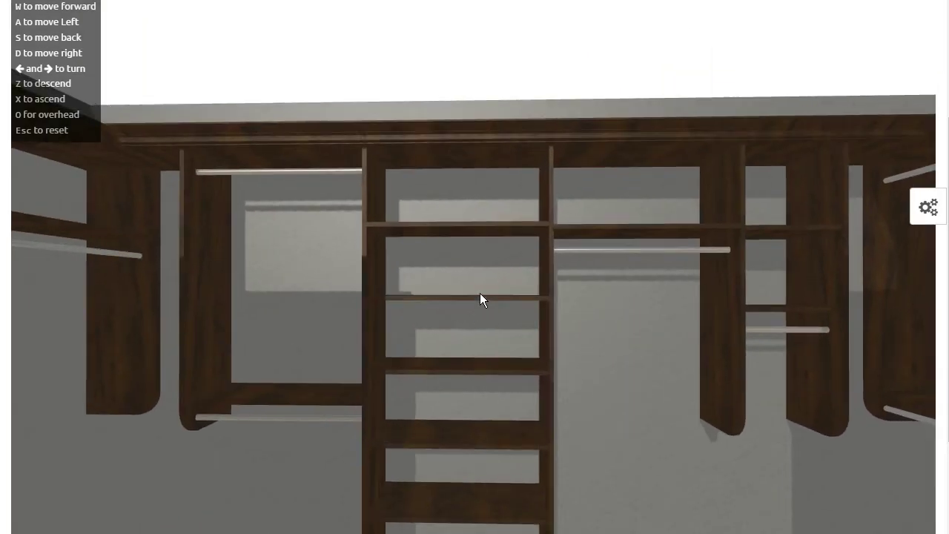
key(z)
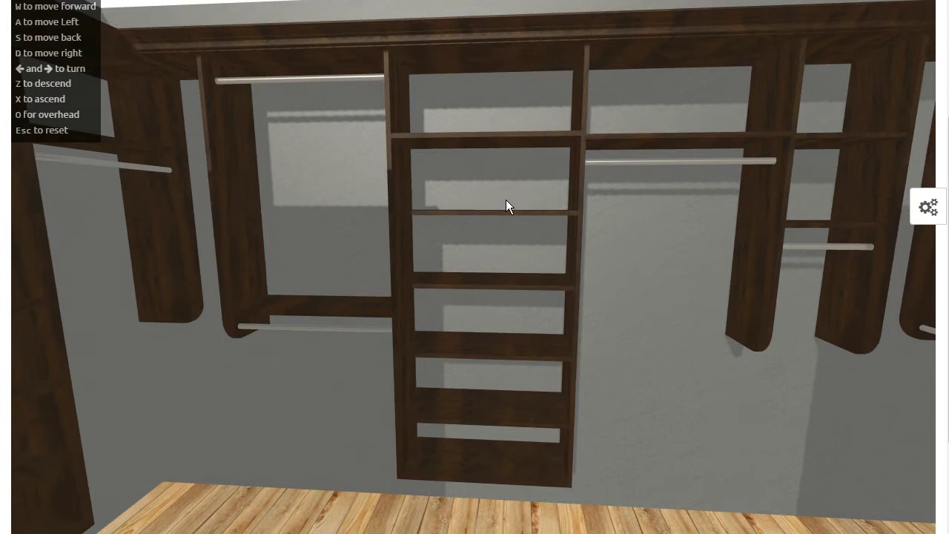
key(s)
key(x)
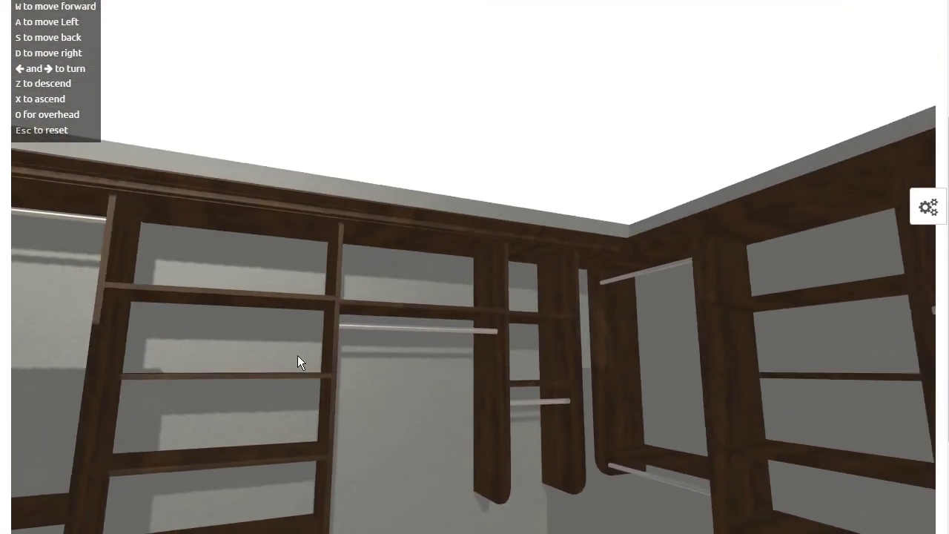
drag(297, 359, 566, 268)
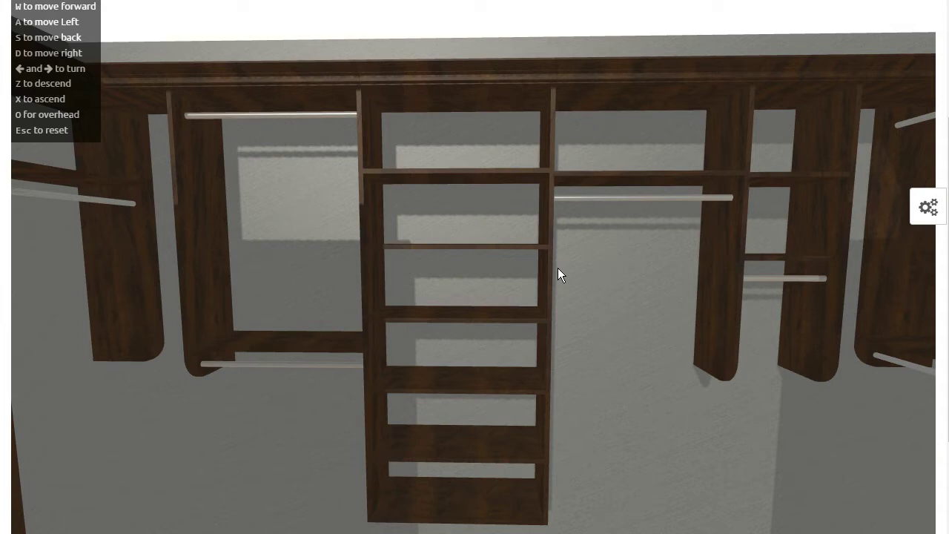
key(Escape)
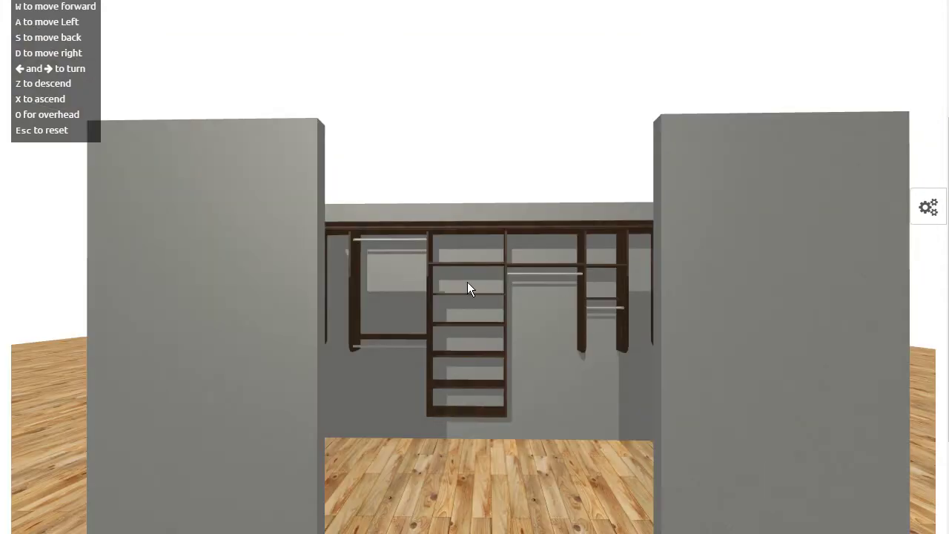
Step: Uncheck Wall 1 and refresh the 3D view so the closet re-renders without it
scroll(942, 289, up, 3)
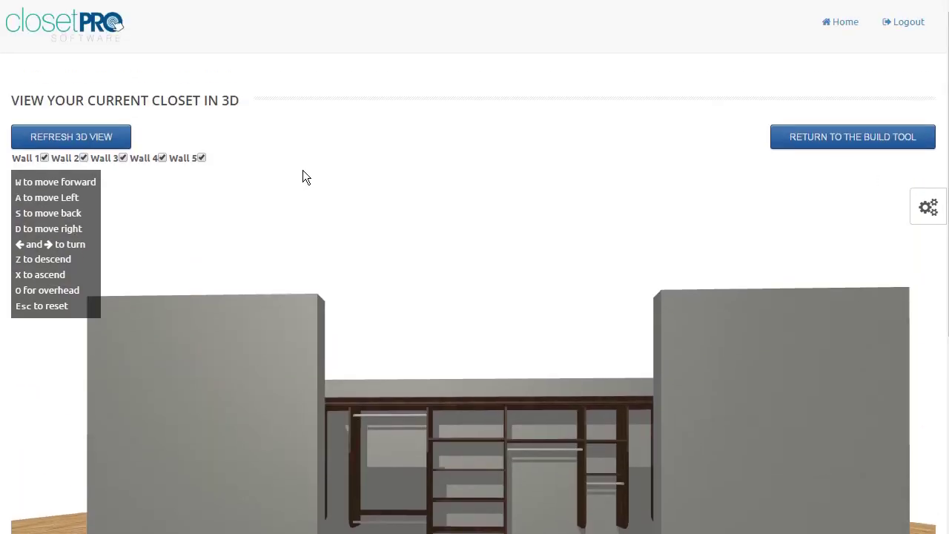
click(45, 157)
click(71, 141)
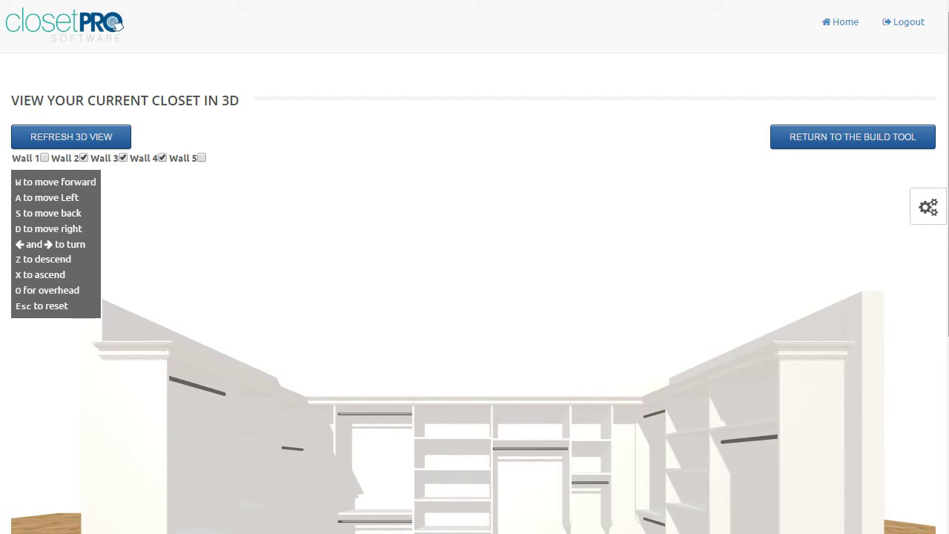
scroll(475, 297, down, 3)
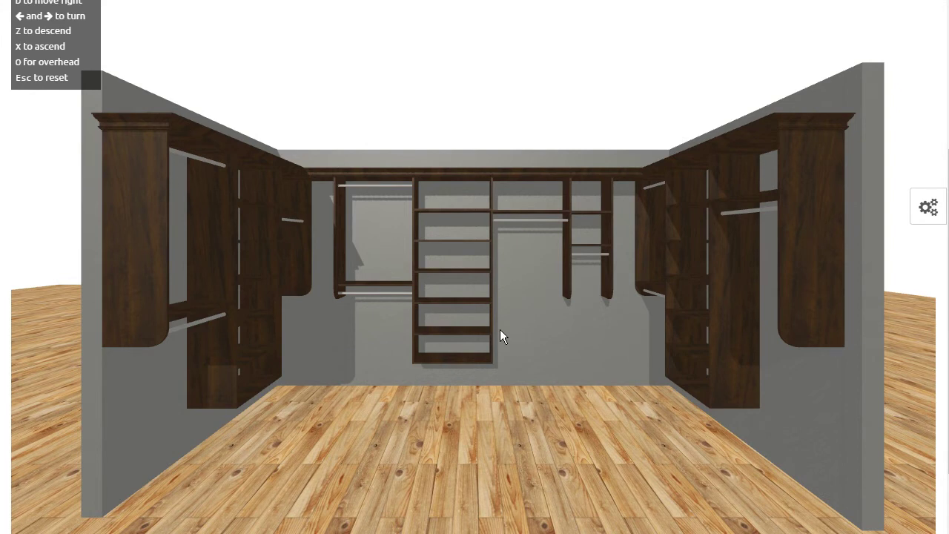
right_drag(496, 234, 490, 229)
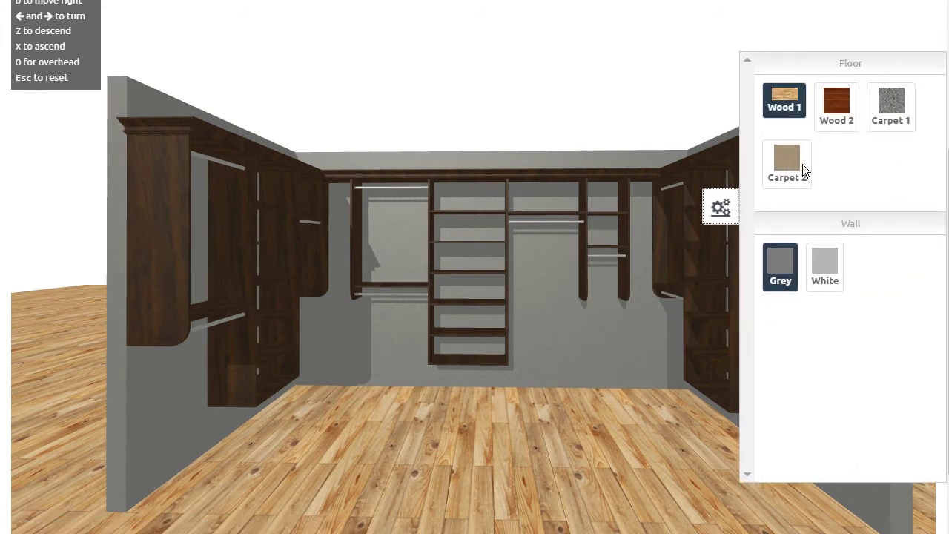
click(840, 111)
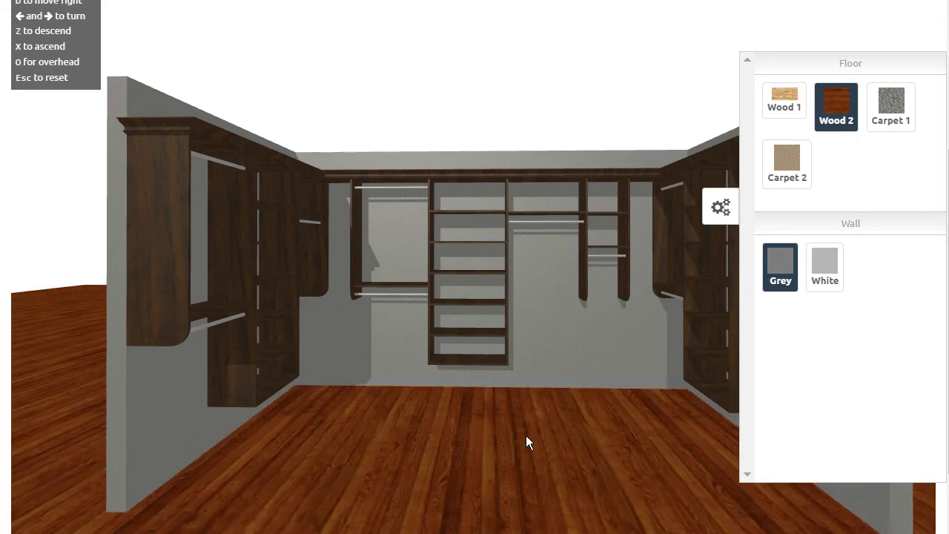
click(892, 101)
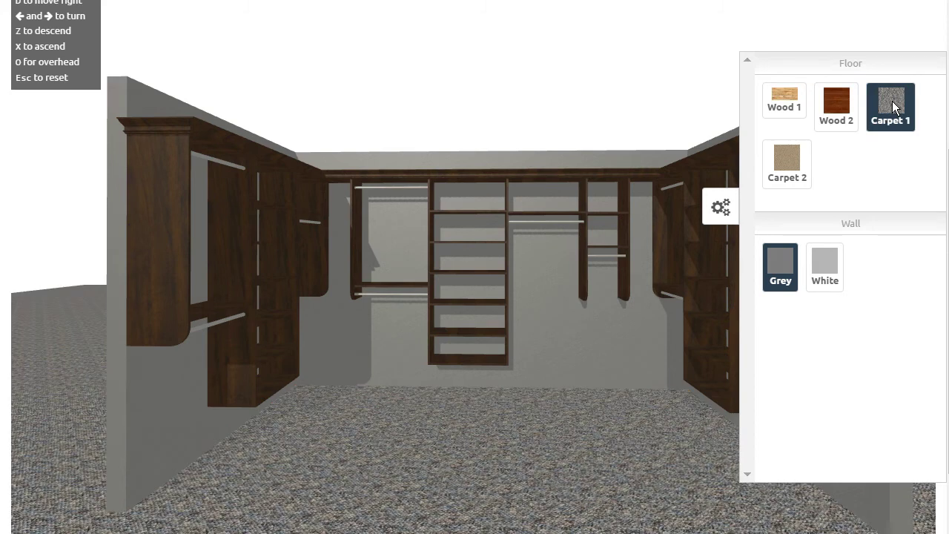
click(781, 165)
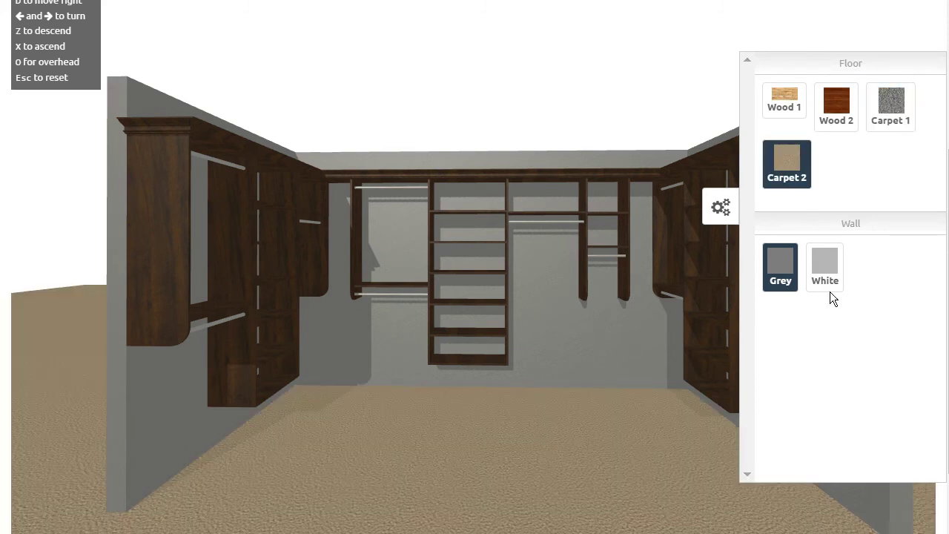
click(825, 263)
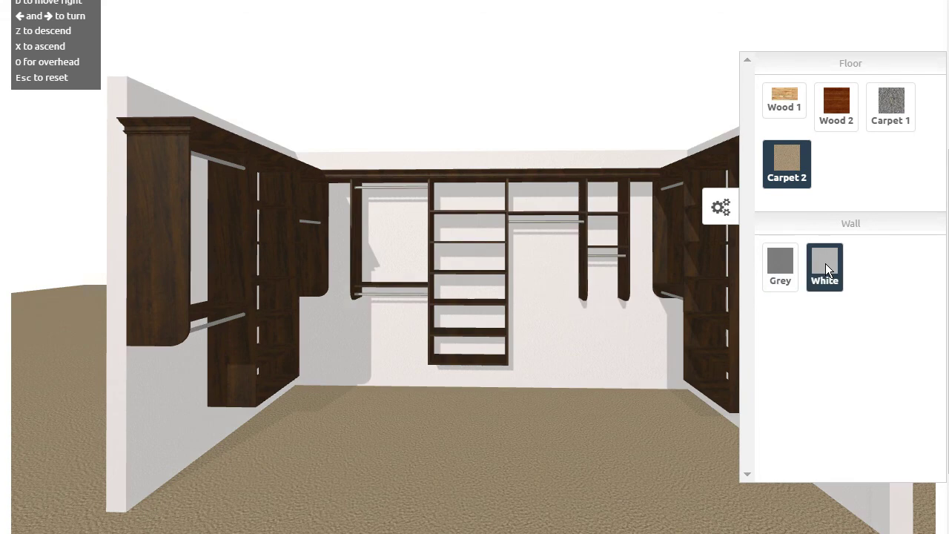
click(783, 263)
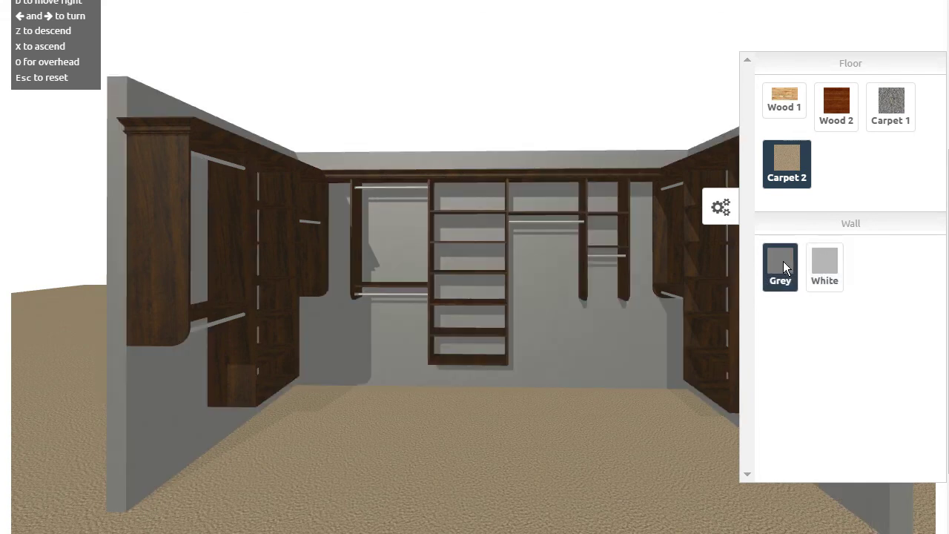
click(796, 99)
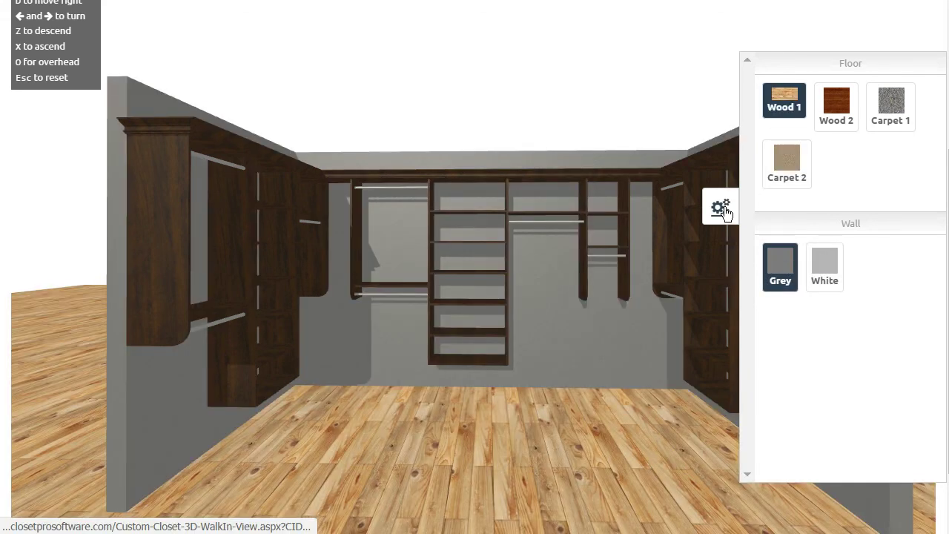